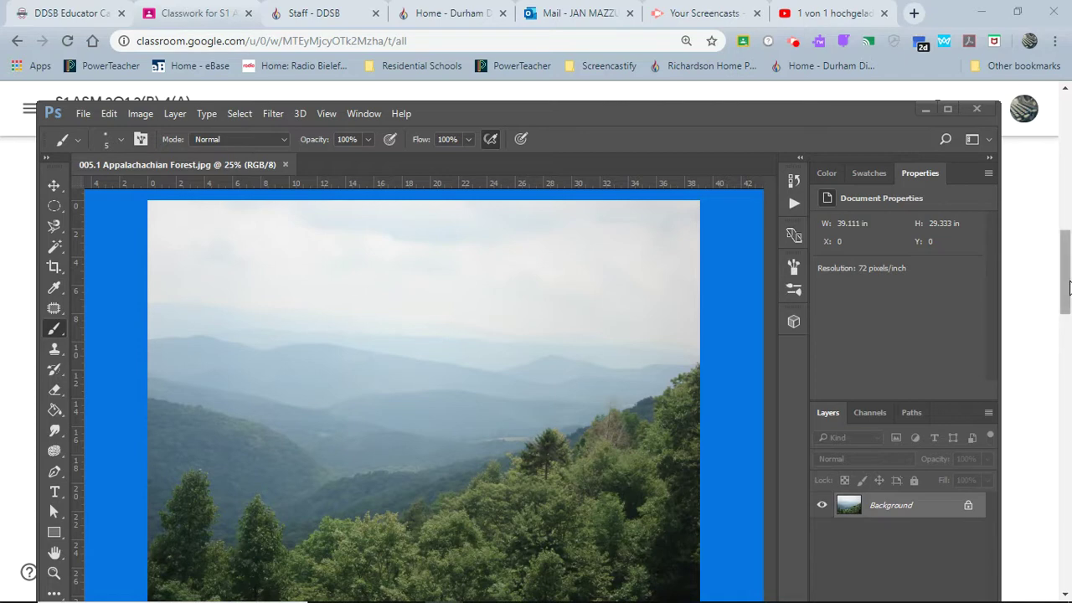
# Step: Minimize Chrome and maximize Photoshop so the Appalachian forest photo fills the screen
pyautogui.moveTo(1065, 348); pyautogui.dragTo(1054, 268)
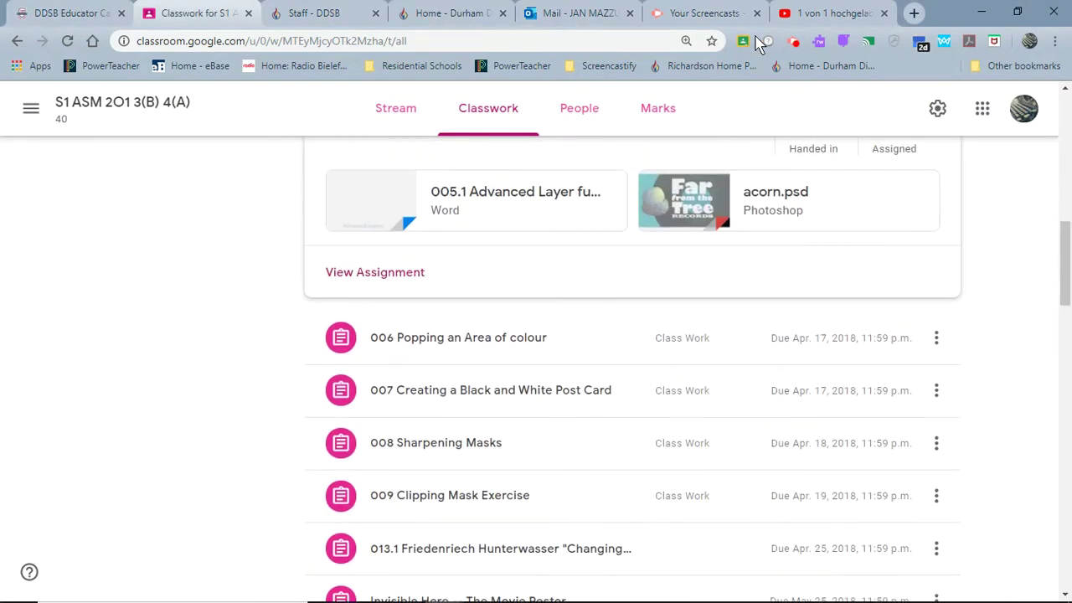
pyautogui.click(981, 12)
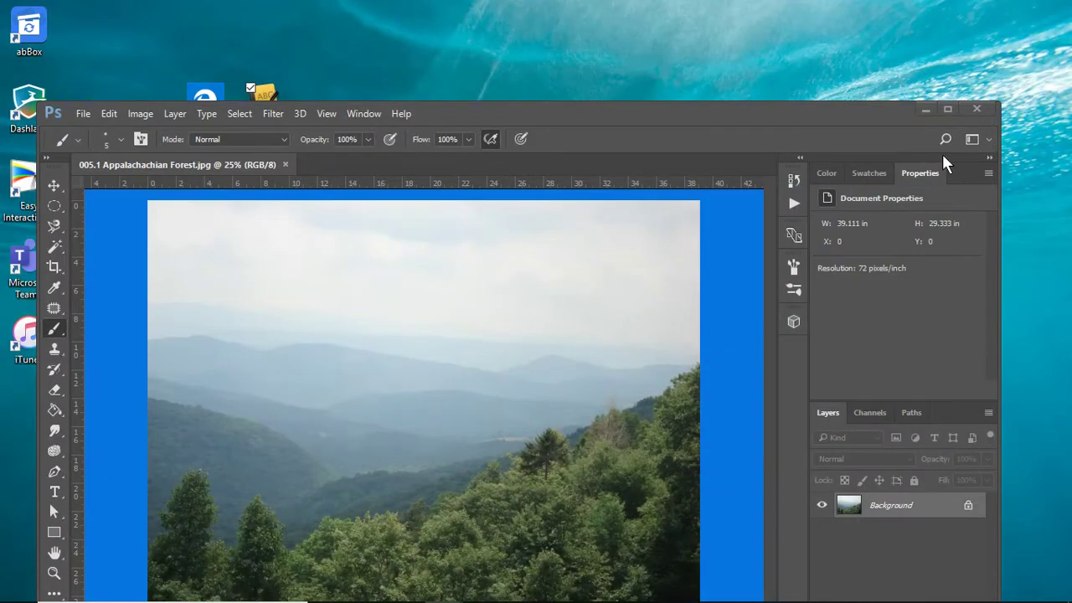
pyautogui.click(949, 110)
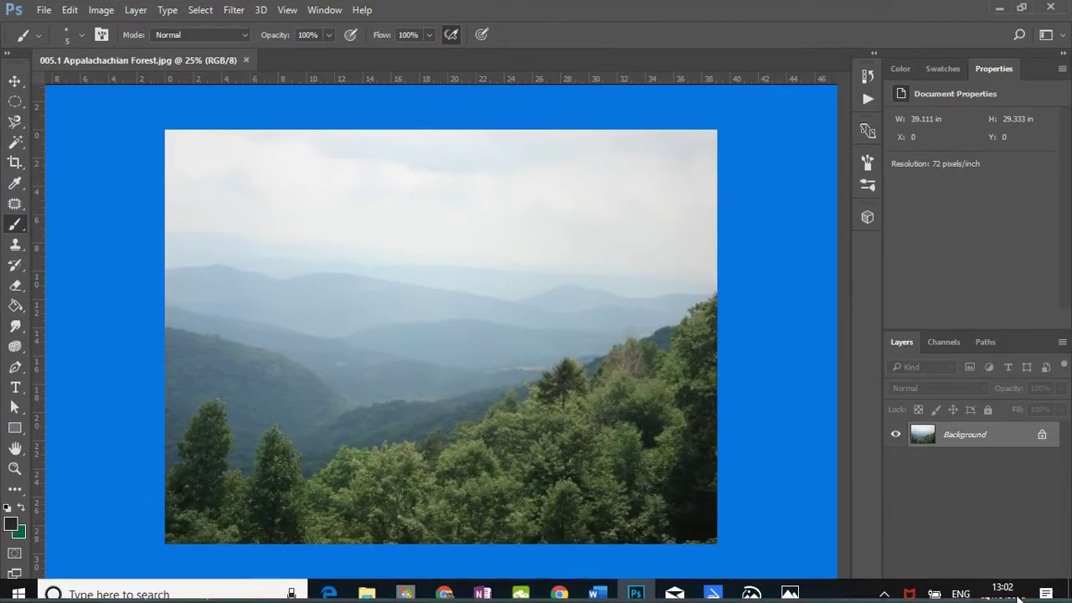
# Step: Add a new empty layer above Background and rename it 'Applachaian'
pyautogui.click(1023, 591)
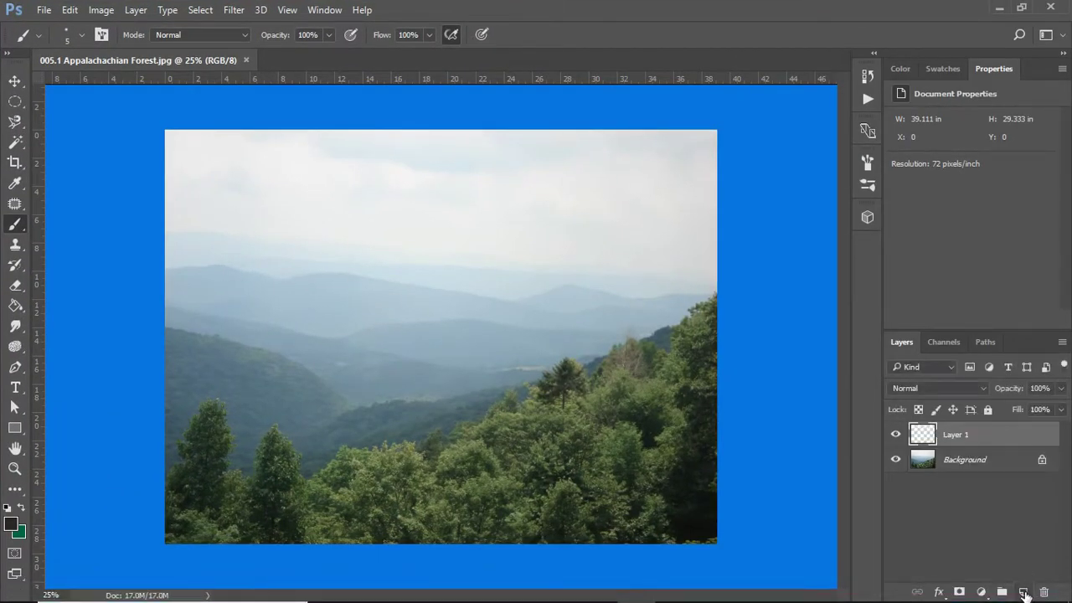
pyautogui.doubleClick(962, 437)
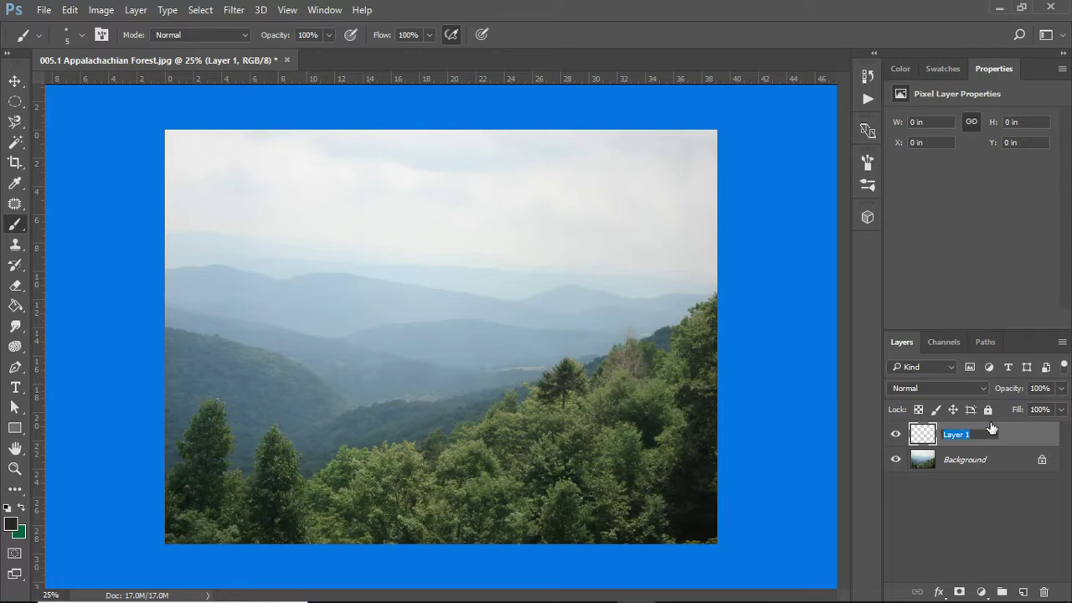
pyautogui.write('Applachaian')
pyautogui.click(16, 387)
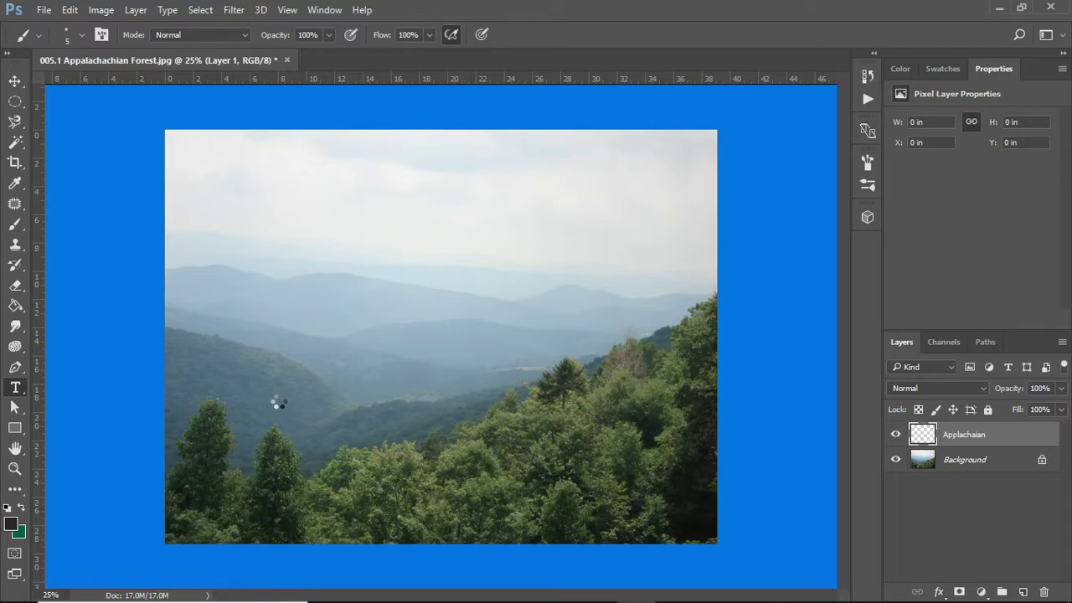
# Step: Type 'Appalachian' in a text box near the image centre and select the word
pyautogui.moveTo(279, 399); pyautogui.dragTo(471, 428)
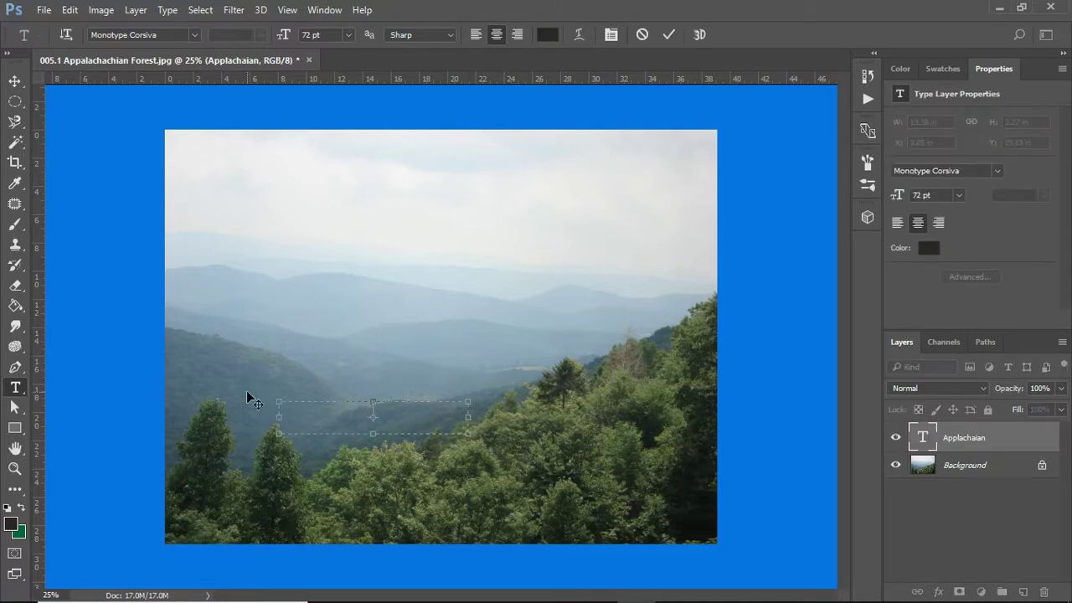
pyautogui.write('Appalachaian')
pyautogui.doubleClick(375, 408)
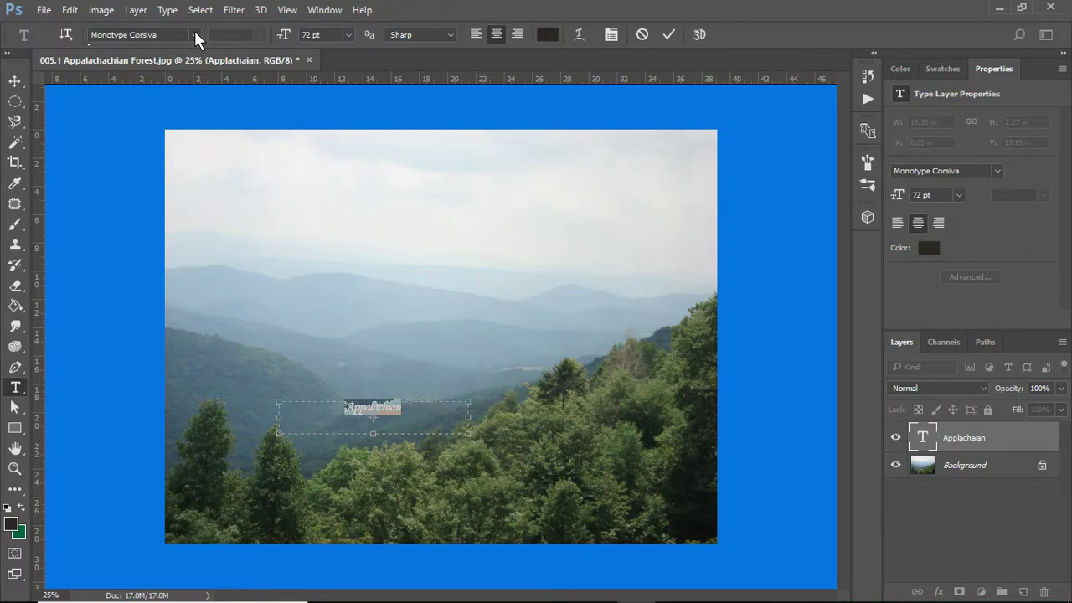
# Step: Set the Appalachian text to Franklin Gothic Heavy at 72 pt
pyautogui.click(195, 34)
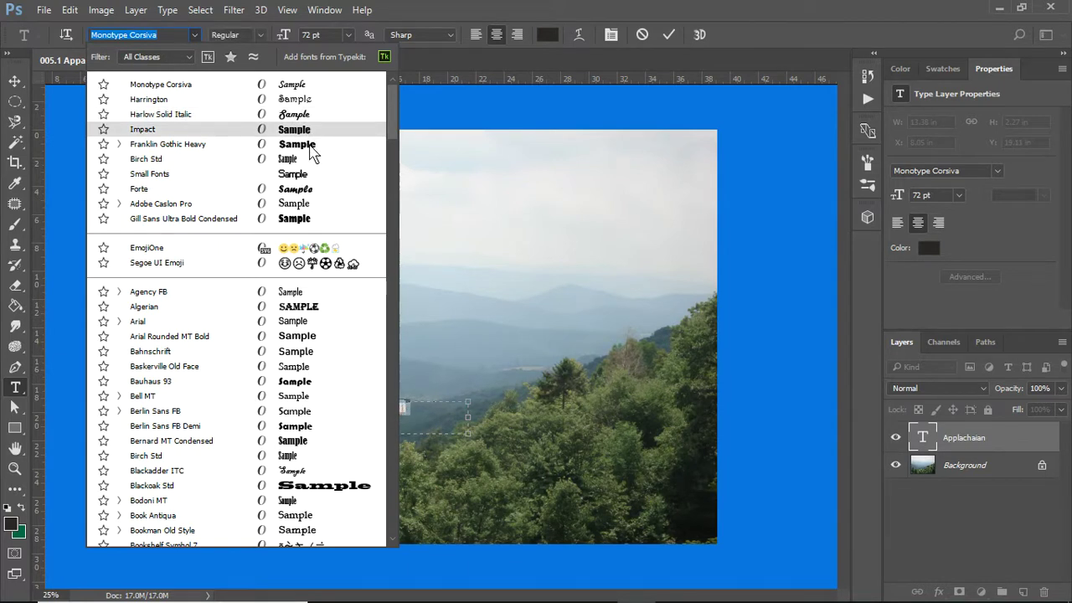
pyautogui.click(310, 144)
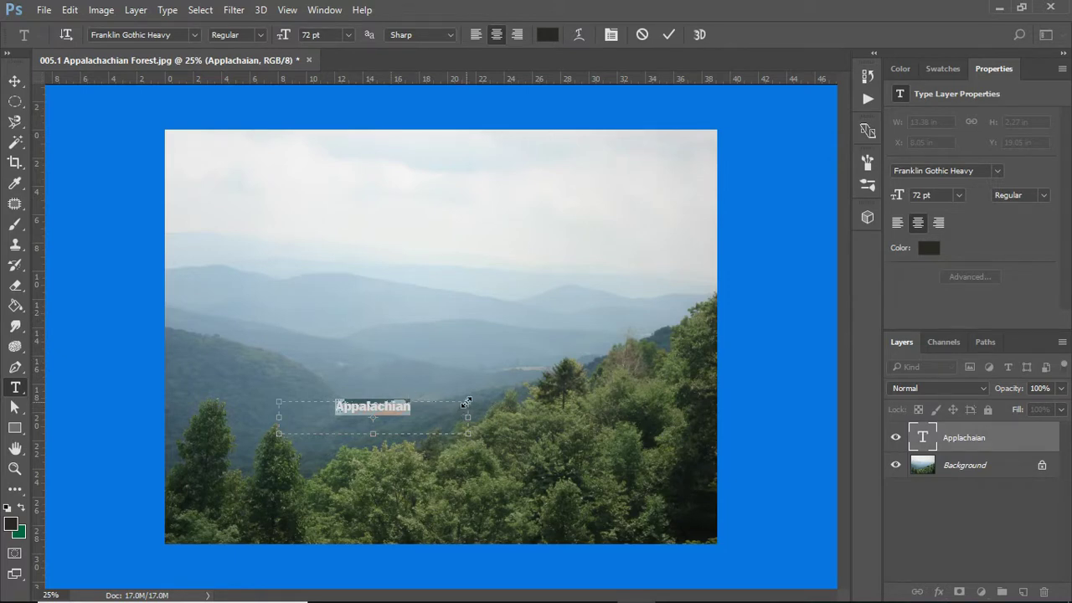
pyautogui.click(347, 34)
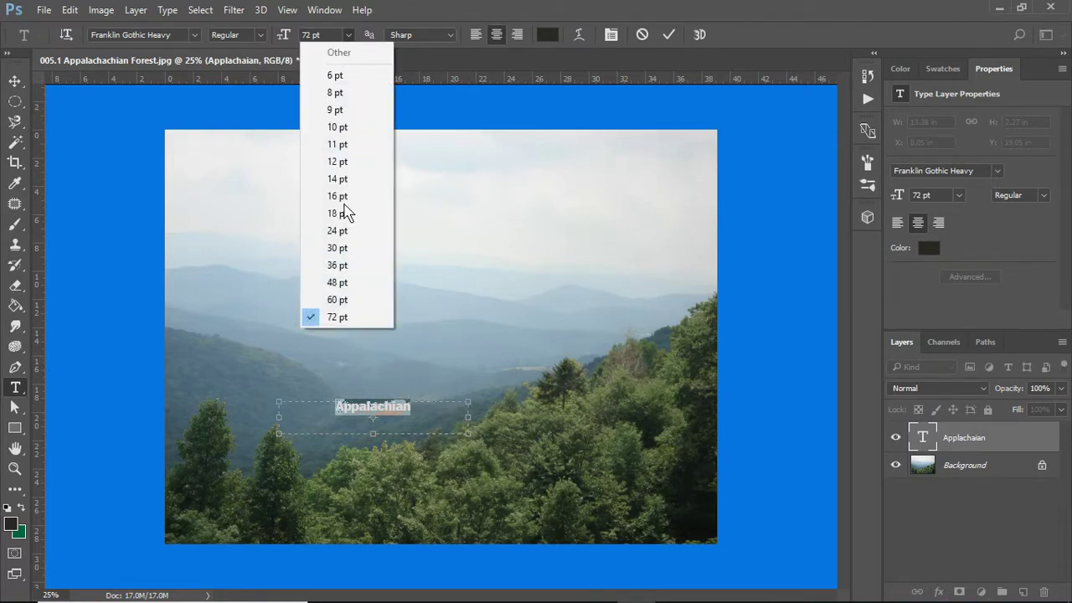
pyautogui.click(343, 323)
# Step: Stretch the text box up into the sky and reselect the word Appalachian
pyautogui.moveTo(467, 401); pyautogui.dragTo(648, 207)
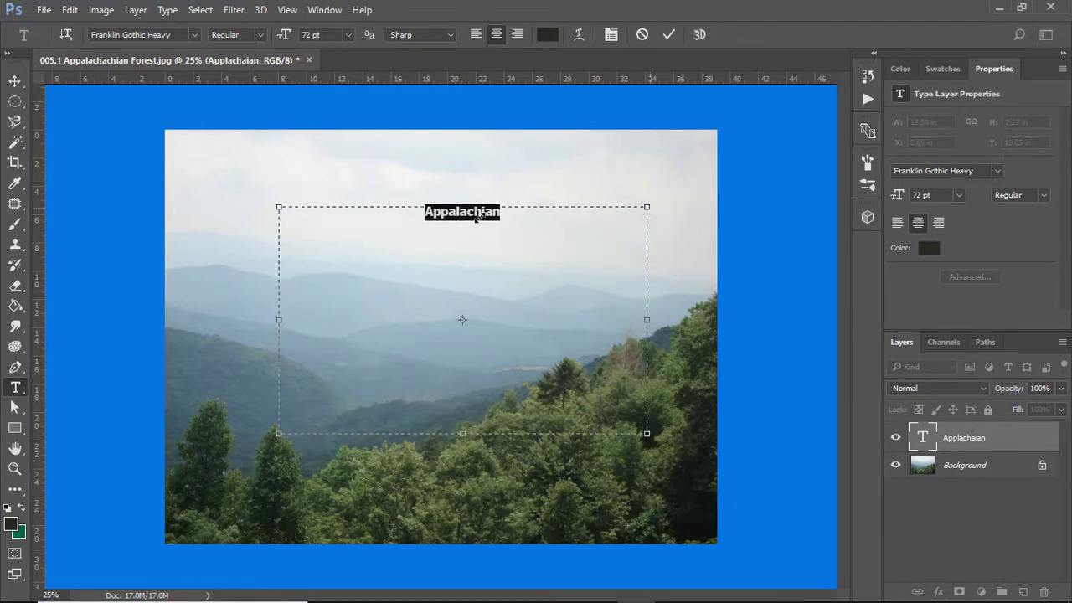
pyautogui.click(429, 213)
pyautogui.doubleClick(425, 213)
pyautogui.click(421, 212)
pyautogui.keyDown('shift'); pyautogui.click(542, 212); pyautogui.keyUp('shift')
# Step: Colour the Appalachian text yellow-green PANTONE 584 C
pyautogui.click(10, 526)
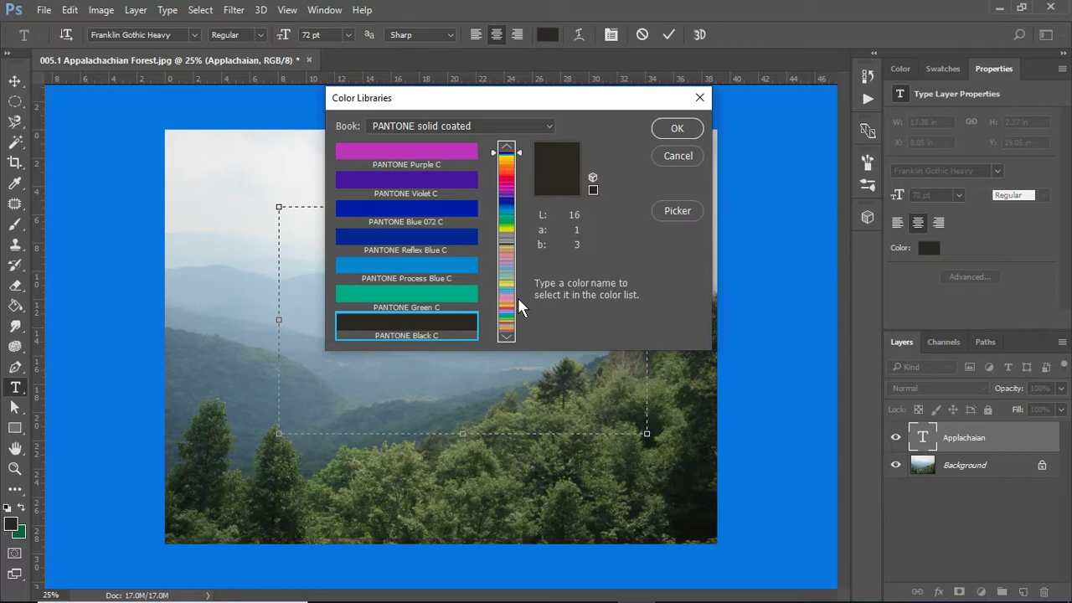
pyautogui.click(508, 282)
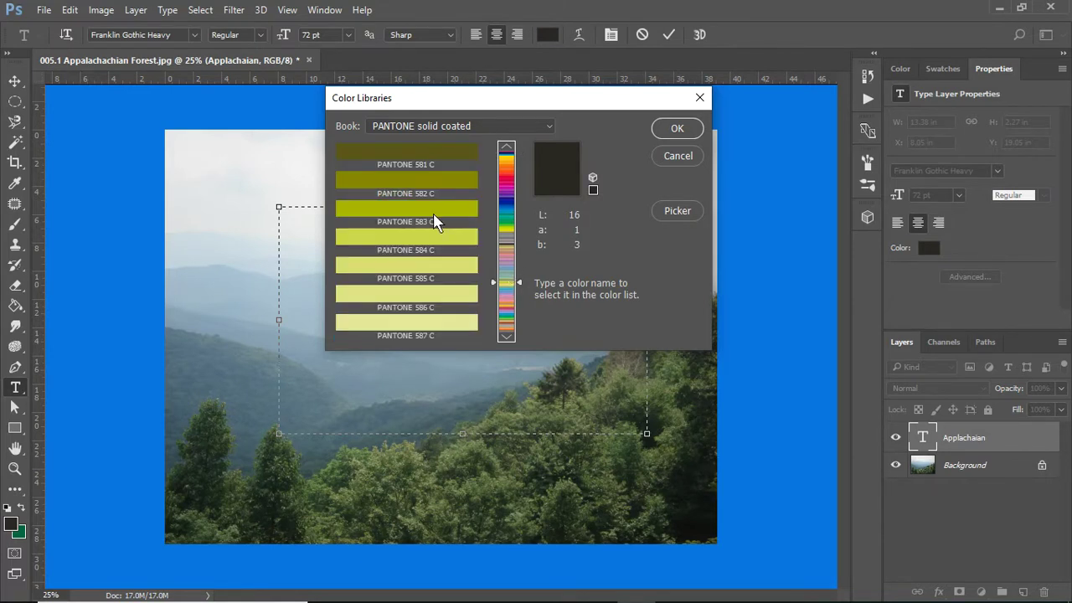
pyautogui.click(439, 238)
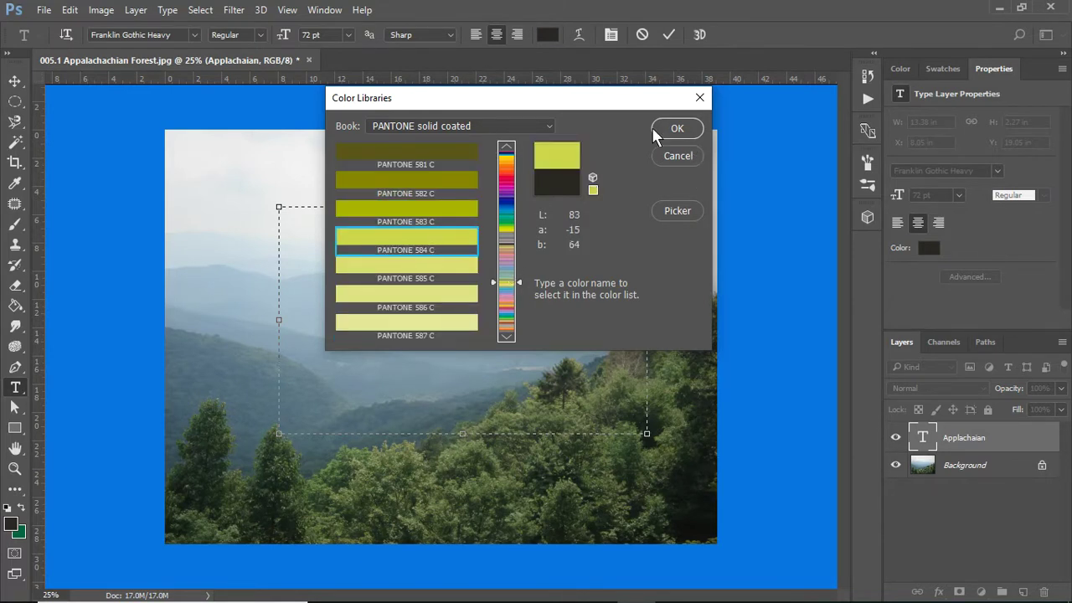
pyautogui.click(678, 129)
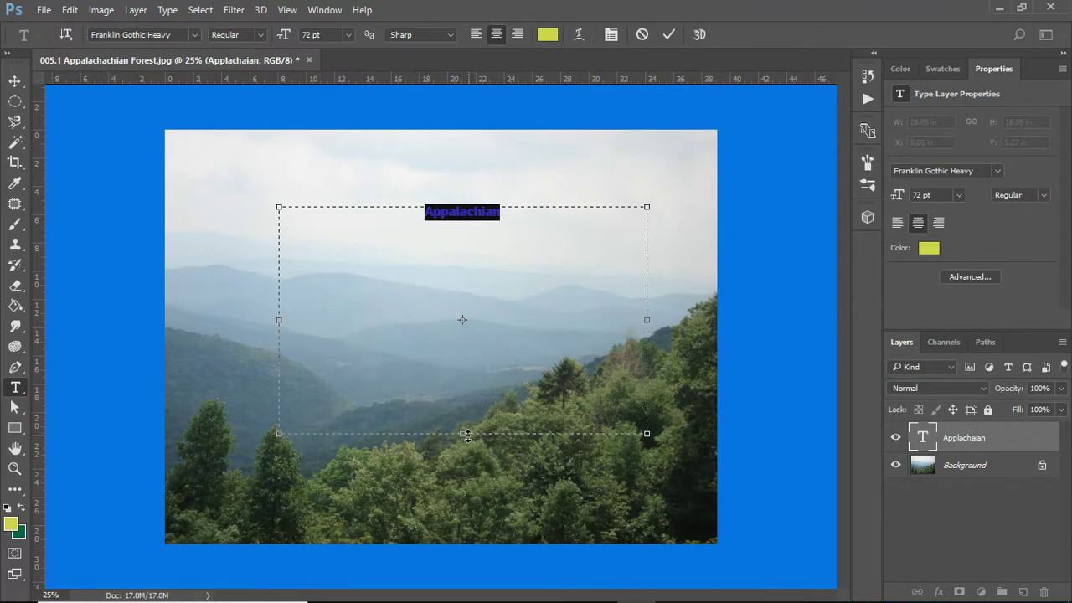
# Step: Shrink the text box around the word and move Appalachian down over the trees
pyautogui.moveTo(465, 434); pyautogui.dragTo(460, 226)
pyautogui.click(14, 80)
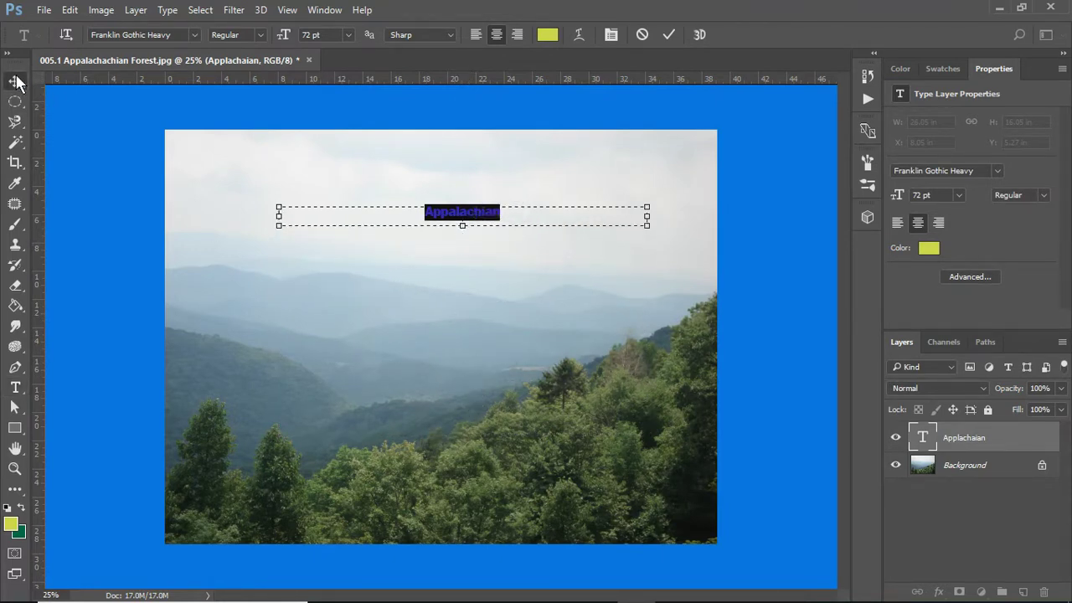
pyautogui.moveTo(450, 212); pyautogui.dragTo(599, 426)
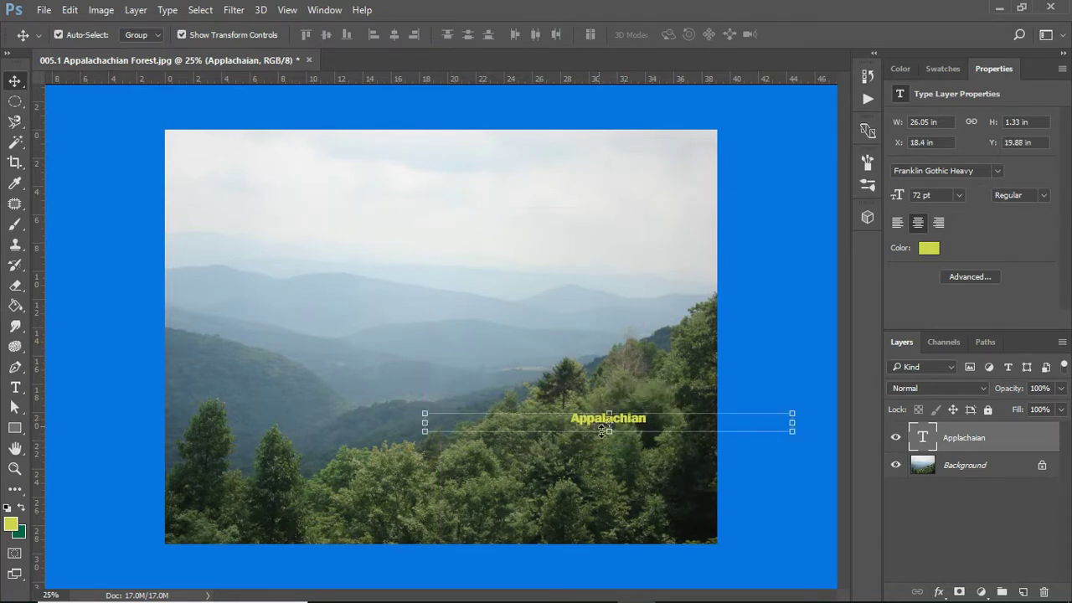
pyautogui.click(605, 432)
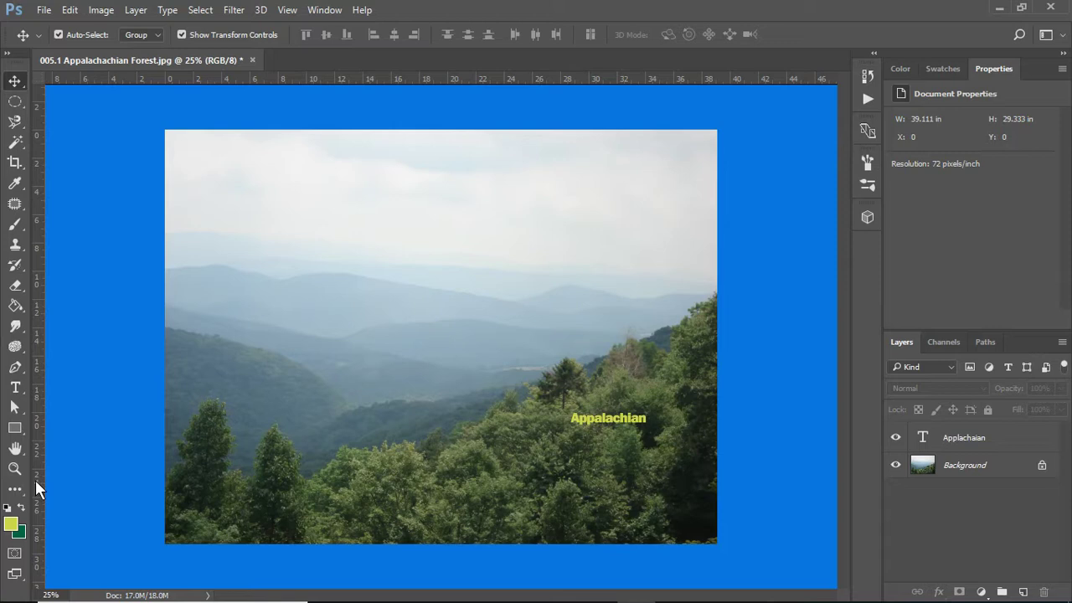
# Step: Add a new 'Forest' text layer below Appalachian
pyautogui.click(16, 389)
pyautogui.click(521, 481)
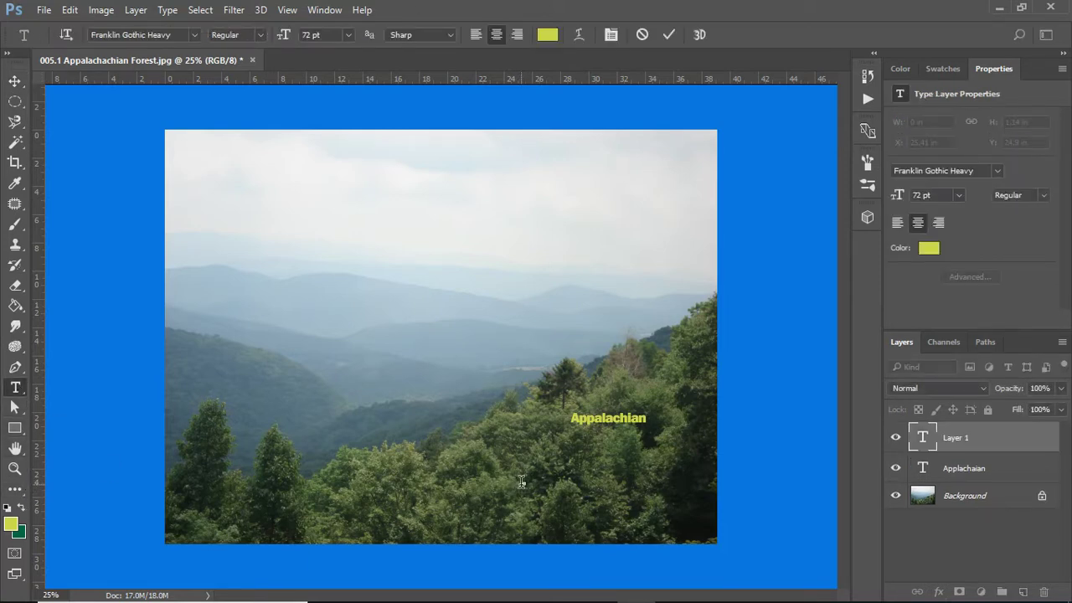
pyautogui.write('Forest')
# Step: Enlarge the Forest text to 475.46 pt and place it just under Appalachian
pyautogui.click(15, 81)
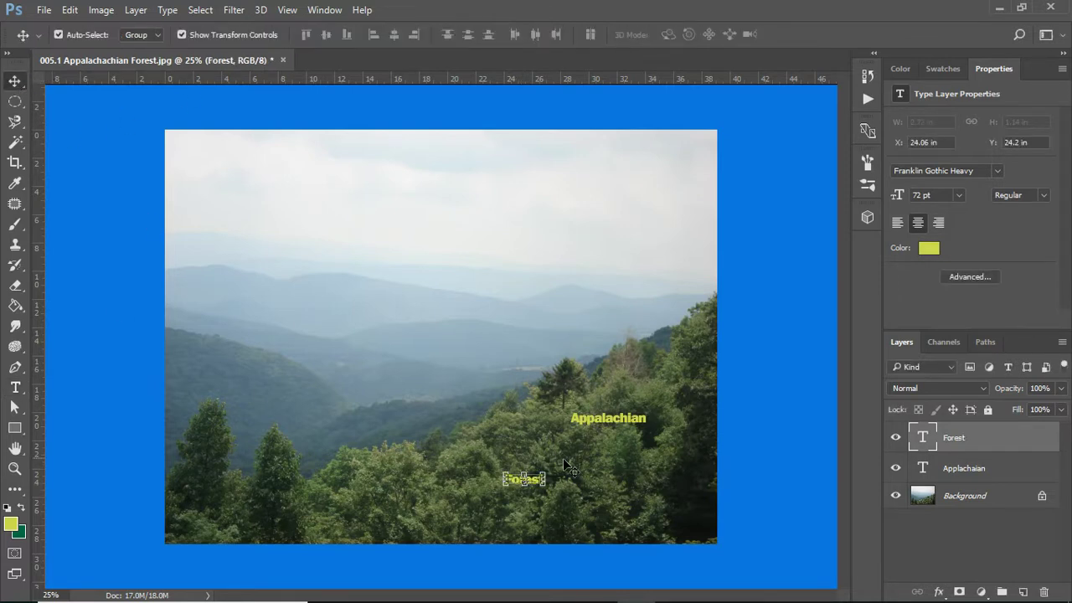
pyautogui.moveTo(546, 473); pyautogui.dragTo(669, 383)
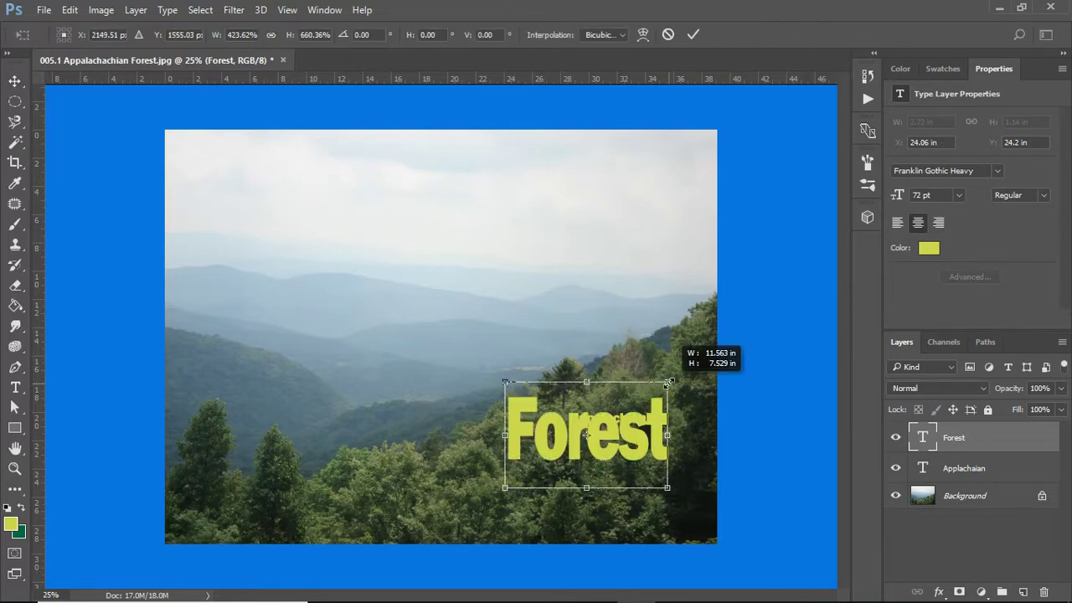
pyautogui.moveTo(553, 459); pyautogui.dragTo(574, 485)
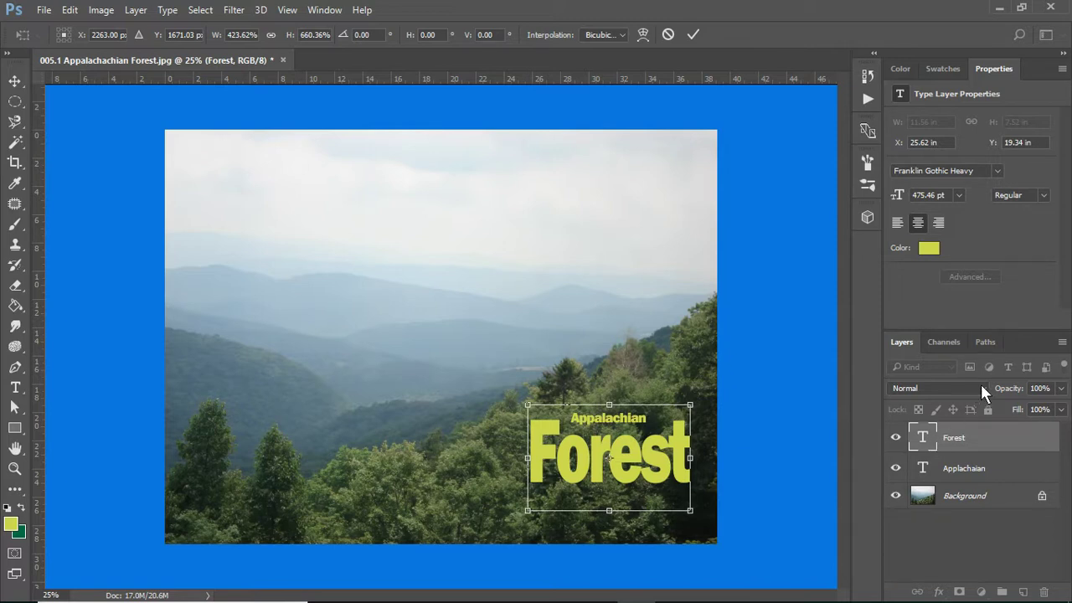
# Step: Set the Forest layer's opacity to 40%
pyautogui.click(1062, 388)
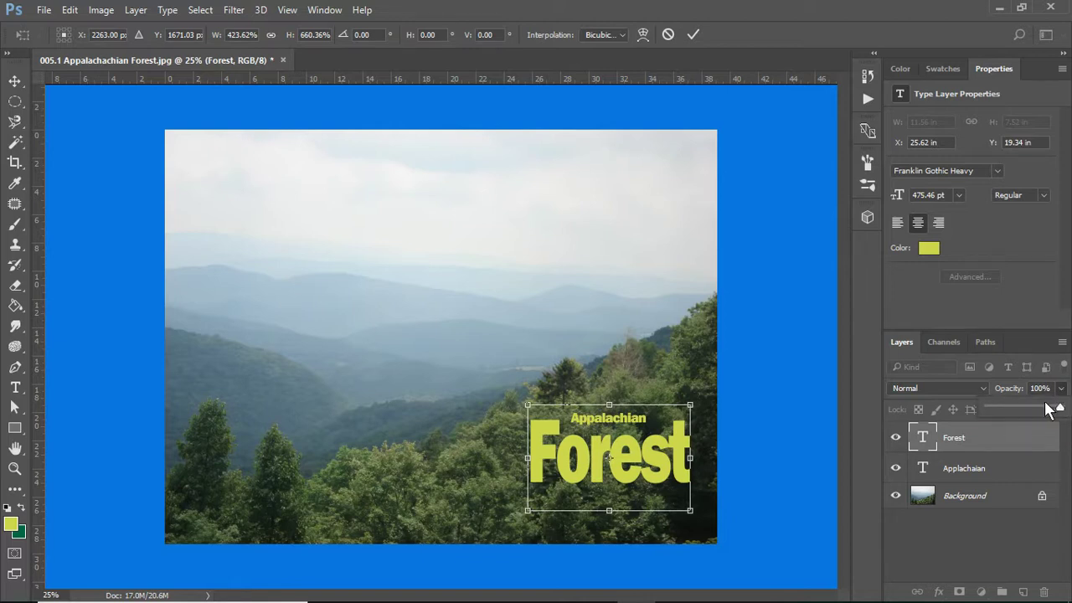
pyautogui.moveTo(1031, 412)
pyautogui.mouseDown()
pyautogui.moveTo(1047, 413)
pyautogui.moveTo(1021, 409)
pyautogui.mouseUp()
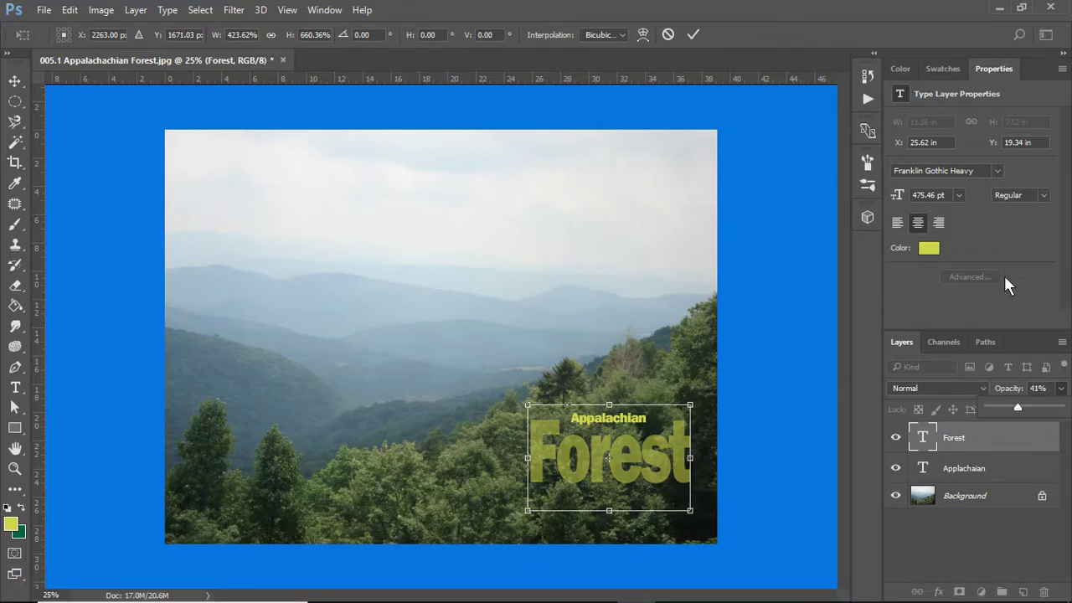
pyautogui.click(1043, 388)
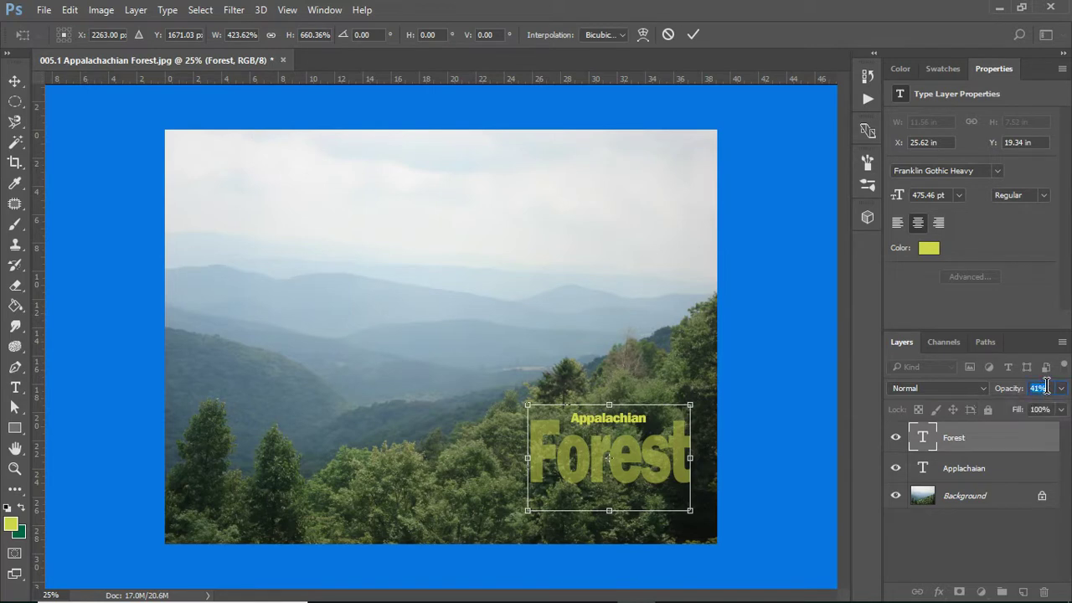
pyautogui.write('40')
# Step: Set the Forest layer's fill to 63%
pyautogui.click(1062, 410)
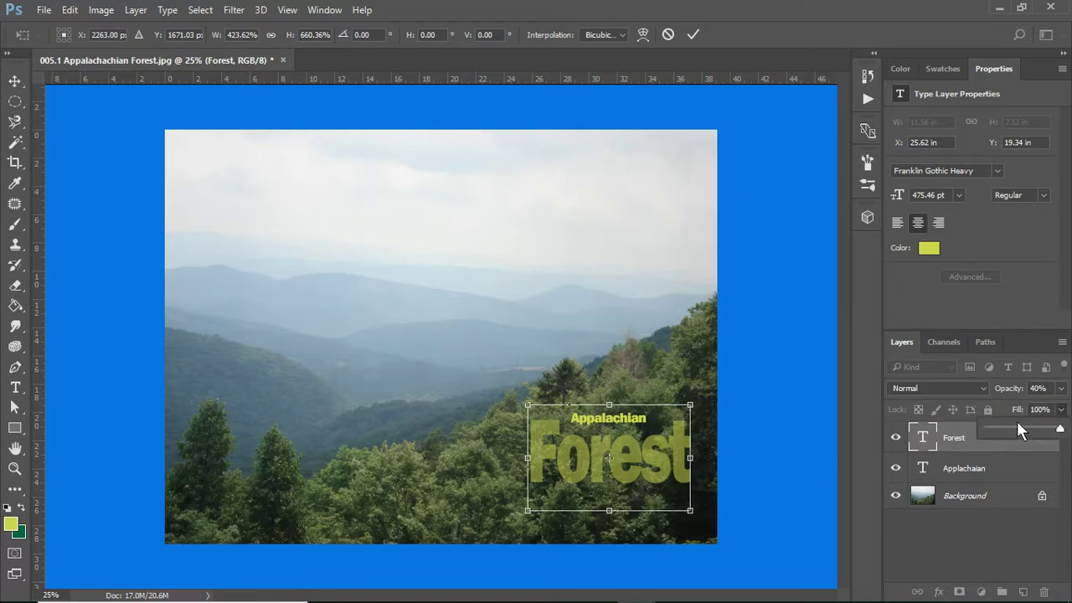
pyautogui.click(1021, 427)
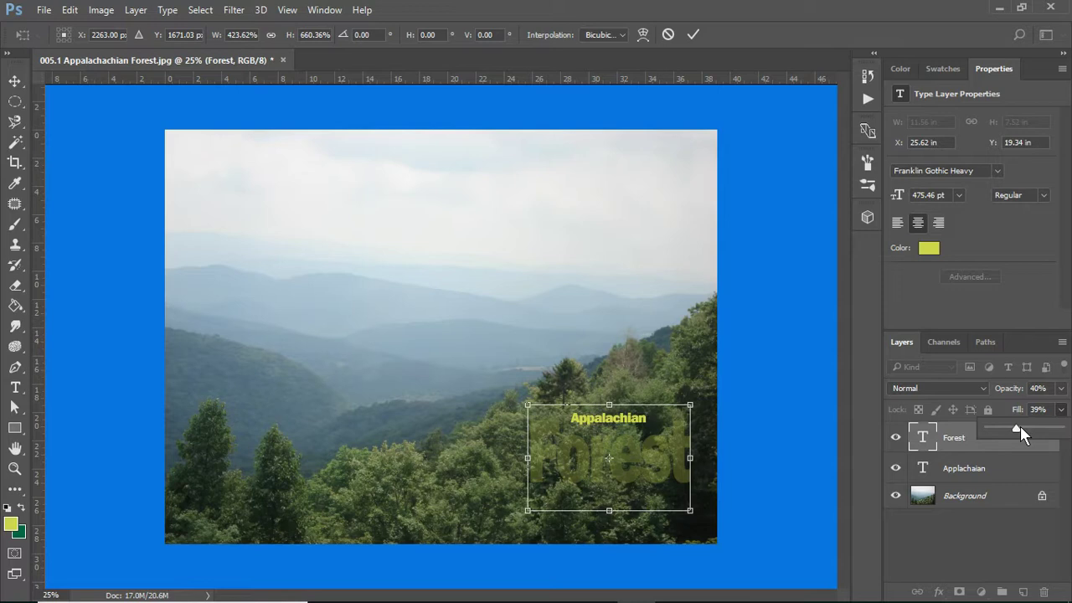
pyautogui.moveTo(1022, 426); pyautogui.dragTo(1034, 426)
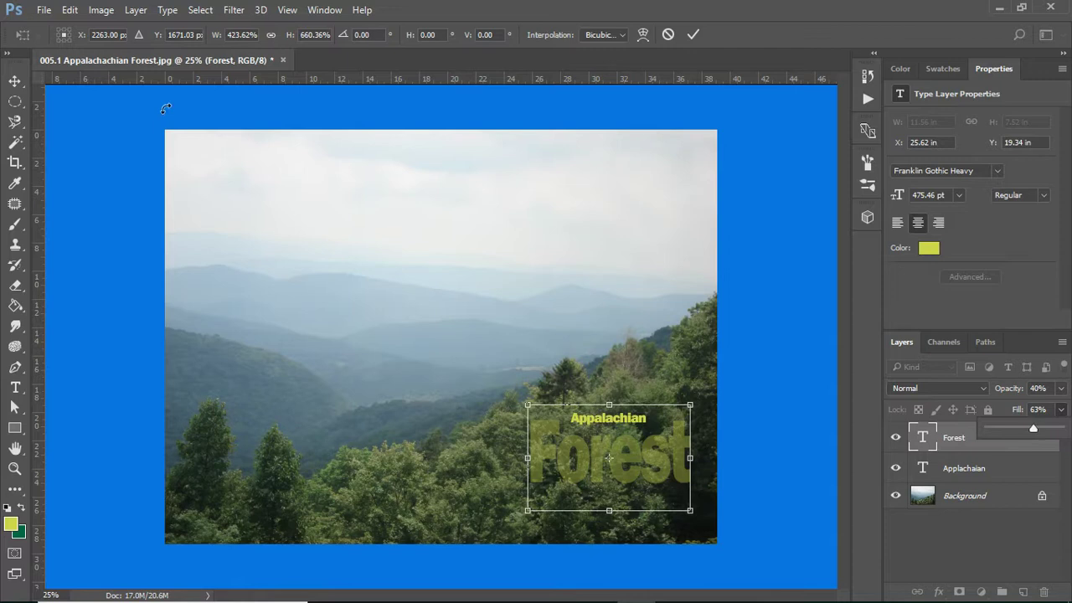
# Step: Apply the Forest resize and add a new empty Layer 1 above Forest
pyautogui.click(15, 83)
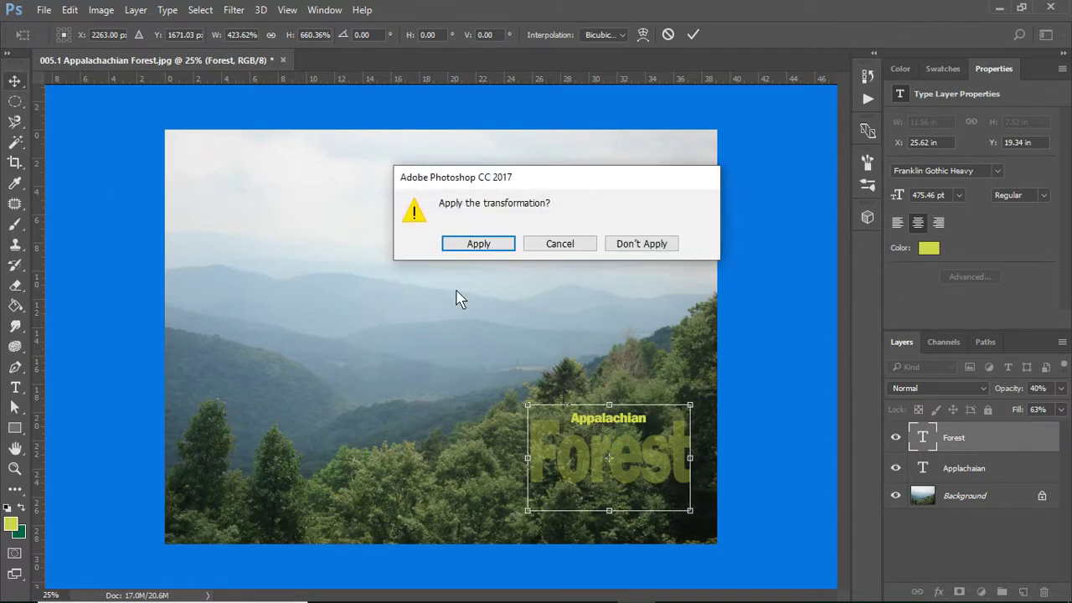
pyautogui.click(507, 243)
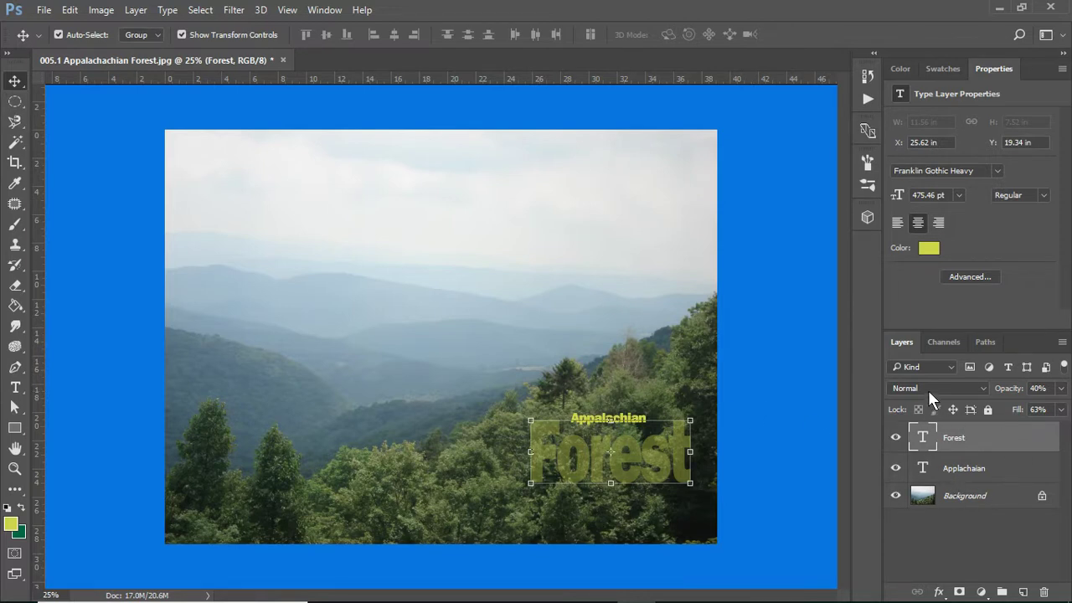
pyautogui.click(1024, 593)
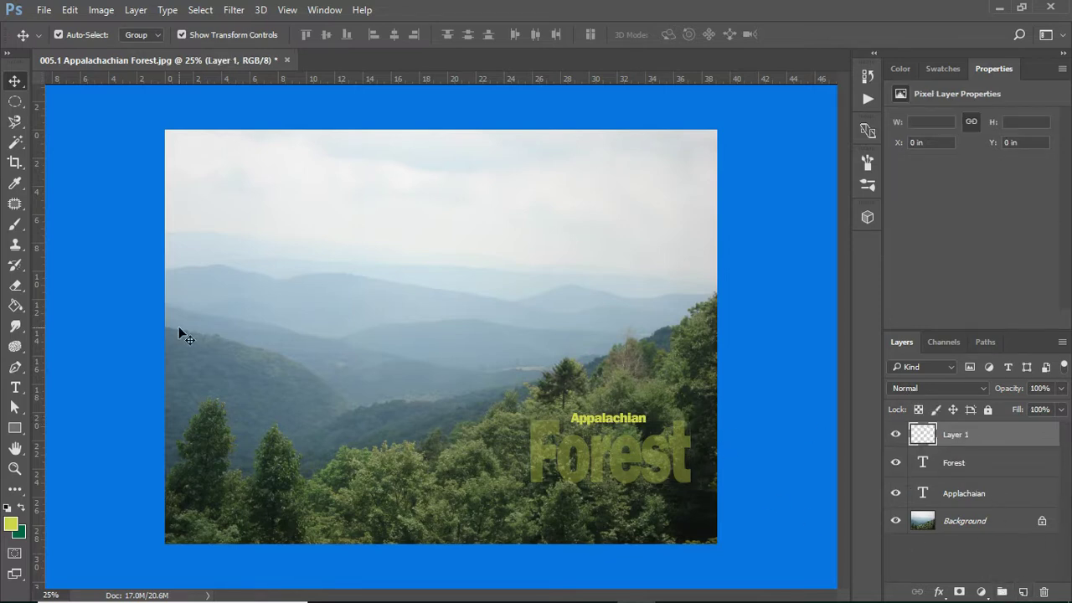